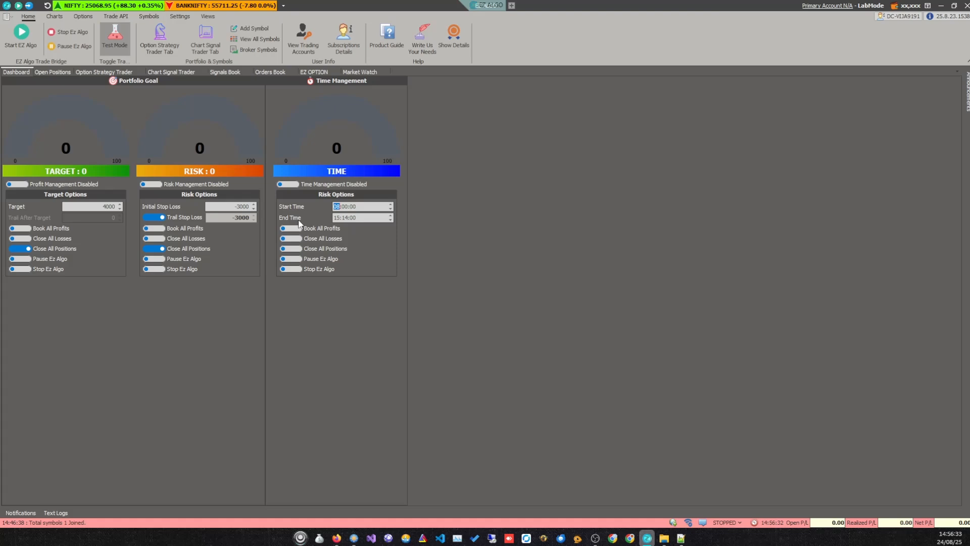
Set the Start Time in the Time Management options to 09:15:00.
key(Right)
text(45)
key(Left)
key(Right)
key(Left)
text(9)
Set the End Time in the Time Management options to 14:00:00.
click(336, 217)
key(Right)
key(Left)
key(Right)
key(Left)
Choose Close All Positions and Stop Ez Algo as the only active actions under Time Management.
click(294, 230)
click(294, 240)
click(290, 249)
click(293, 259)
click(299, 269)
Enable profit management and risk management, and try to edit the Target and Initial Stop Loss while they are active.
click(16, 185)
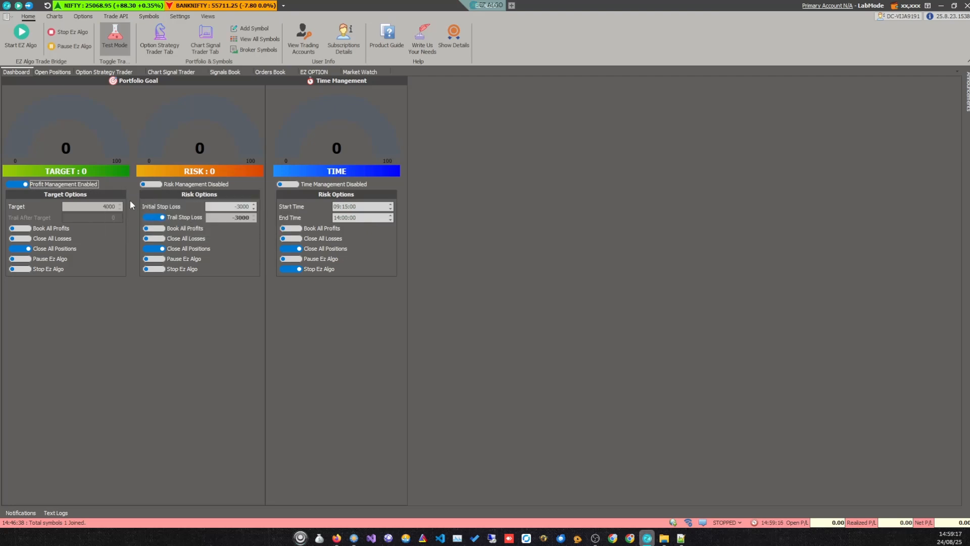
click(152, 184)
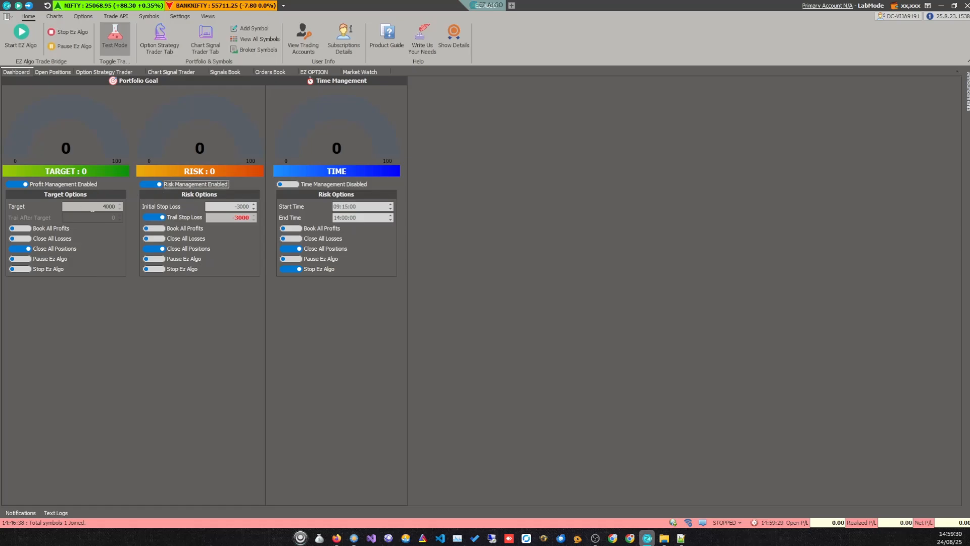
click(91, 206)
click(659, 293)
click(233, 208)
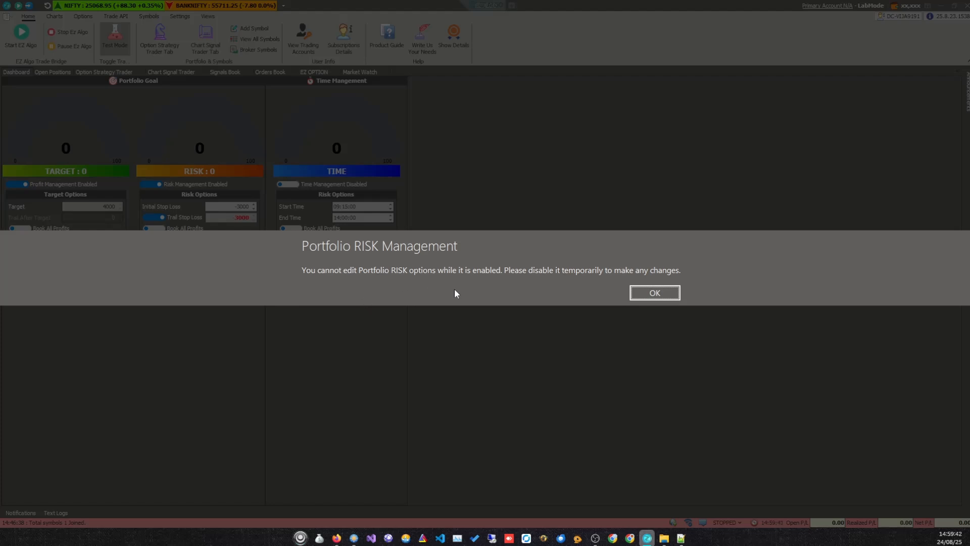
click(652, 293)
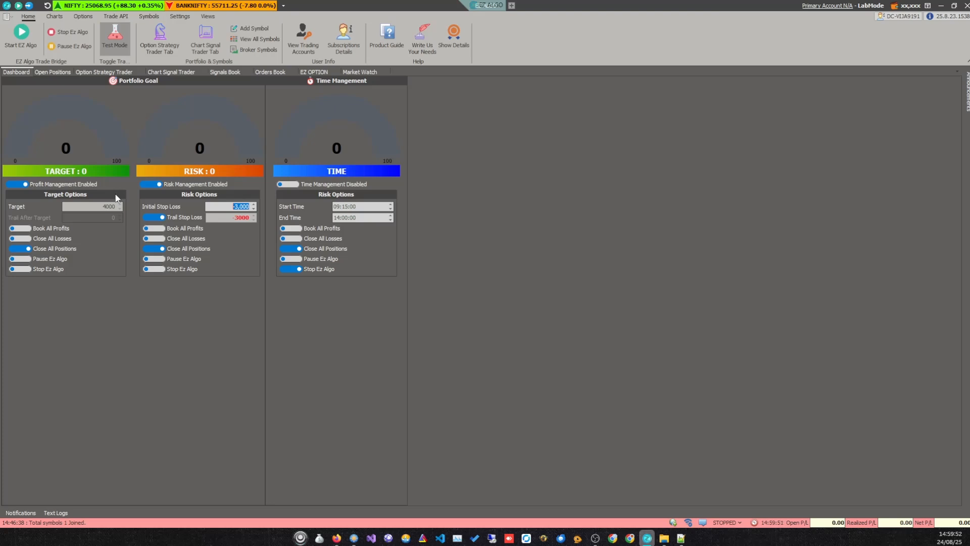
Disable risk management and profit management so their options can be edited.
click(145, 186)
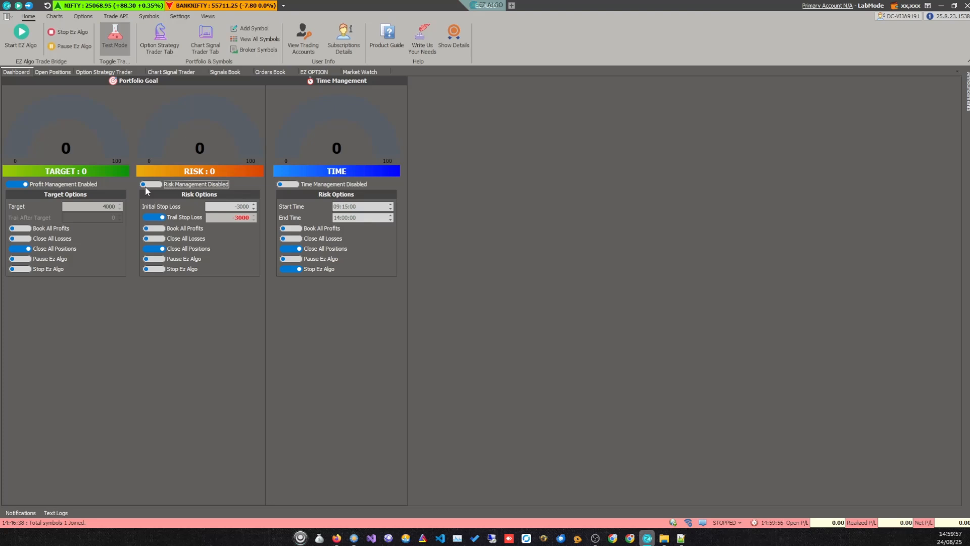
click(21, 185)
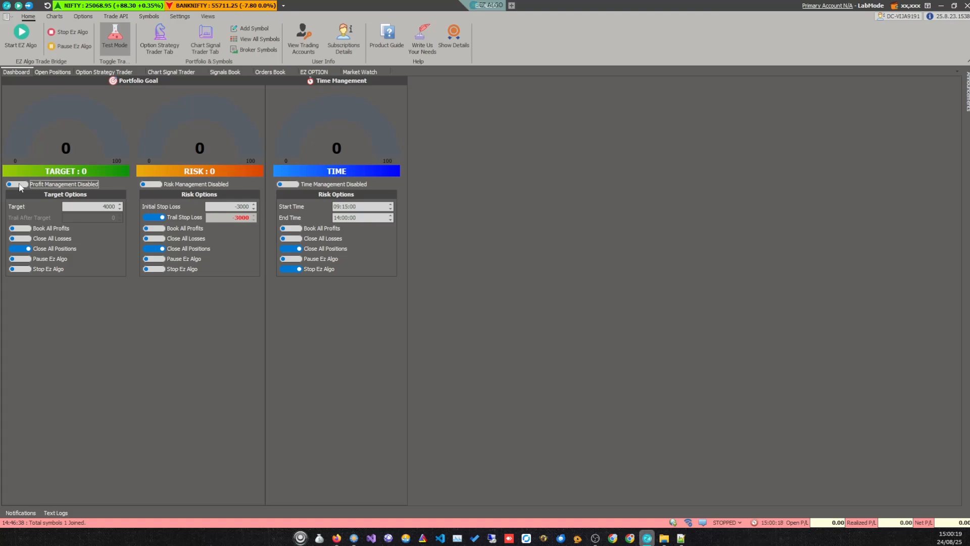
click(19, 184)
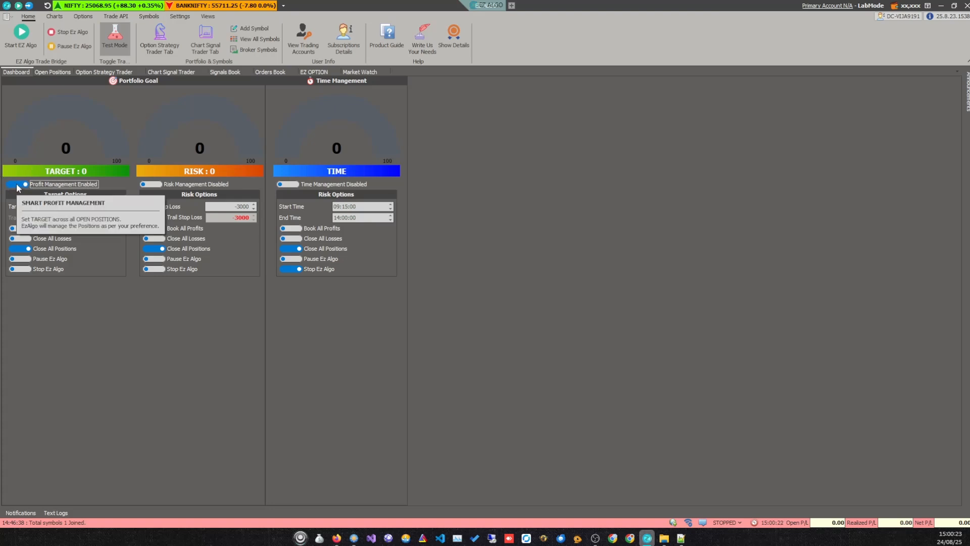
click(17, 186)
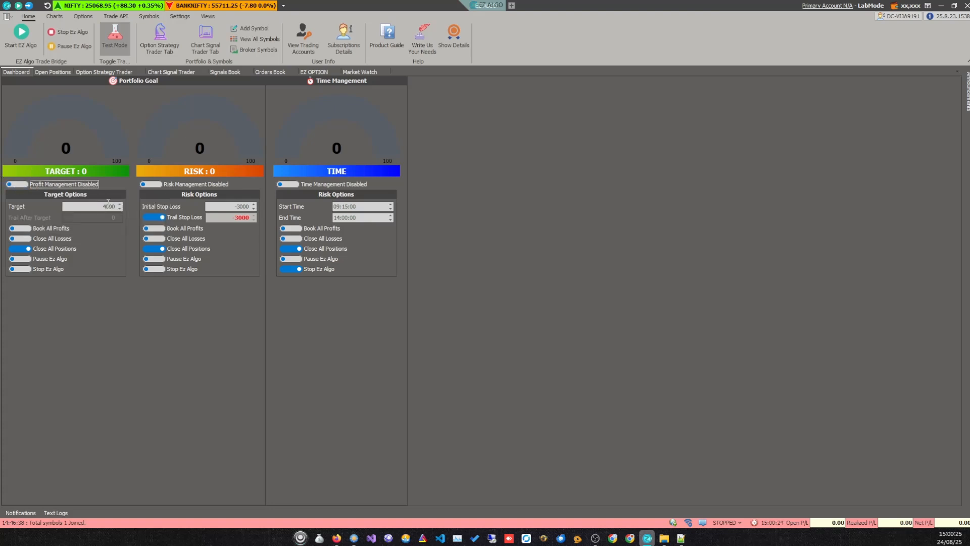
Set the profit Target to 2000 and enable profit management.
click(101, 206)
key(shift+Right)
text(2)
click(22, 186)
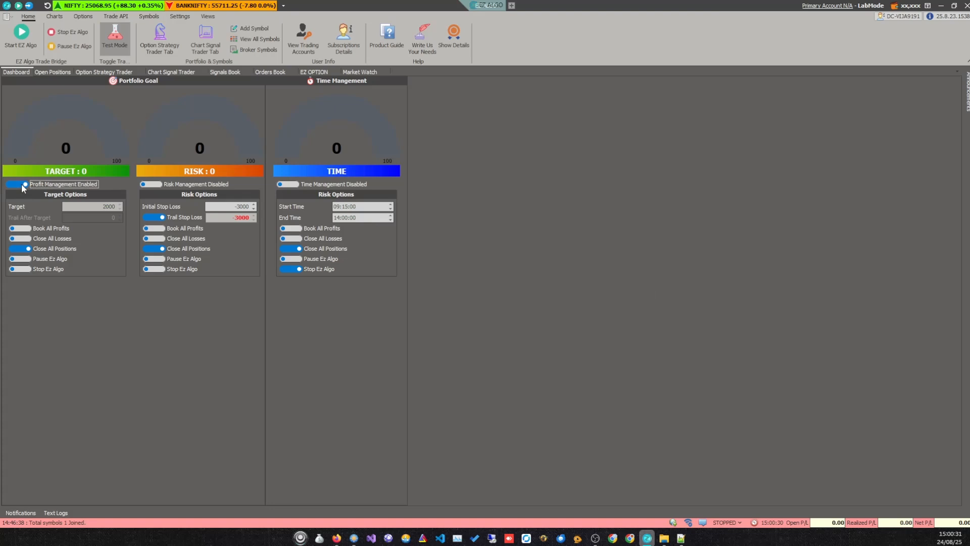